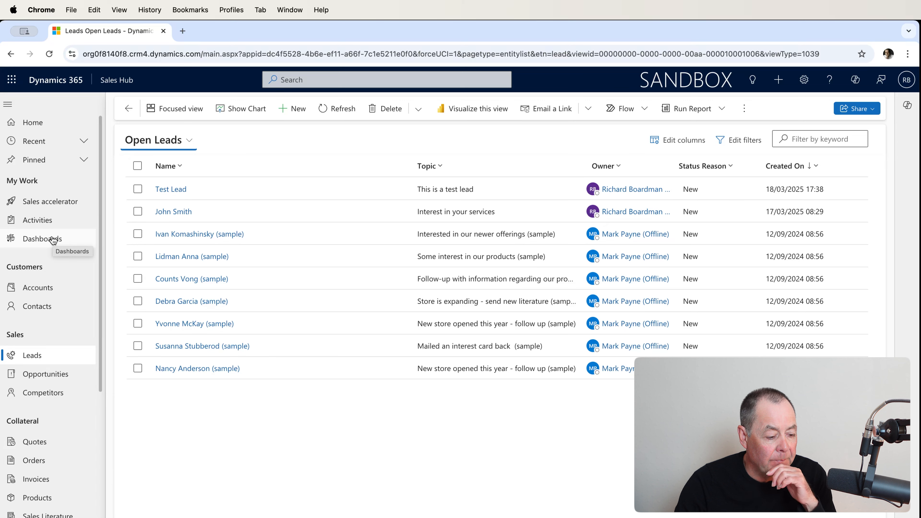
Go to Dashboards and browse the system dashboard list, then close it without switching.
click(53, 239)
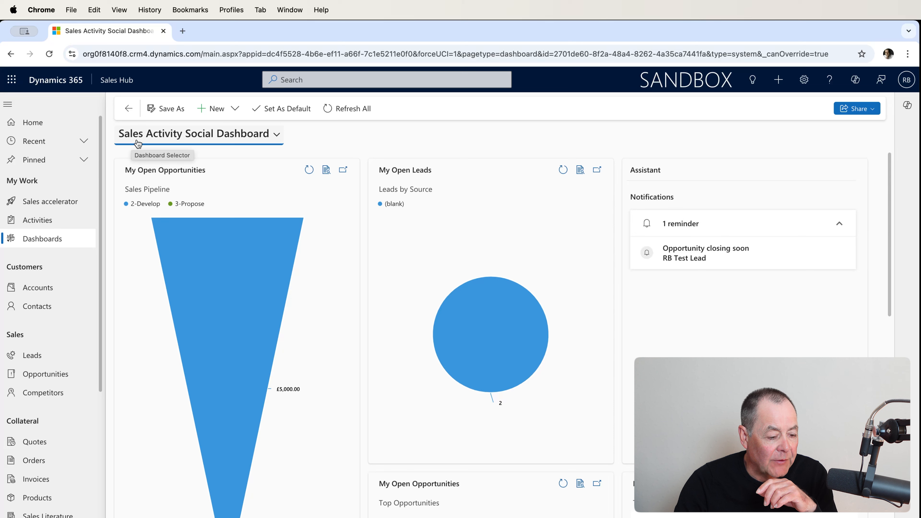
click(277, 140)
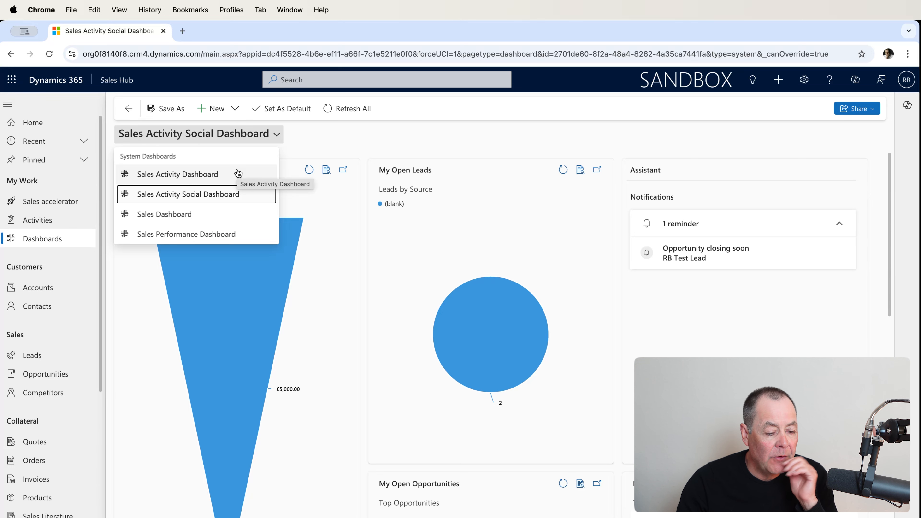
click(357, 149)
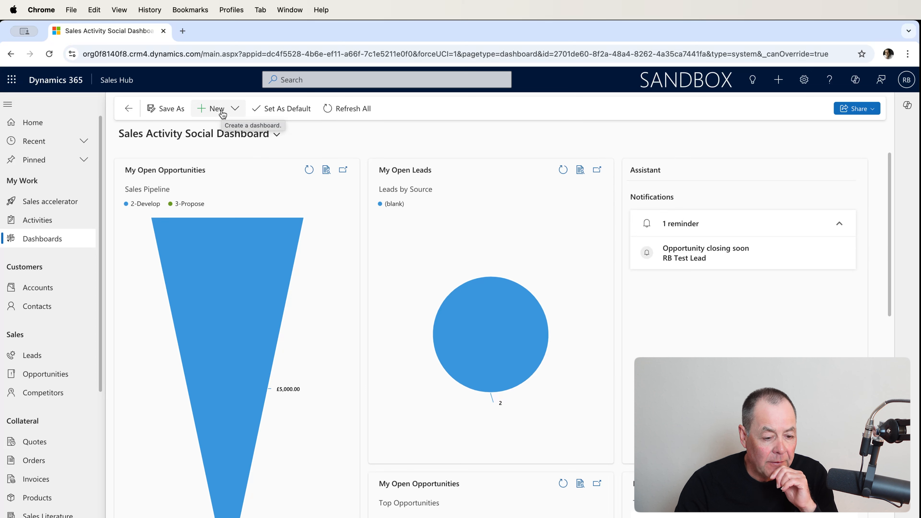
Create a new Dynamics 365 dashboard with the 2-Column Regular Dashboard layout.
click(235, 116)
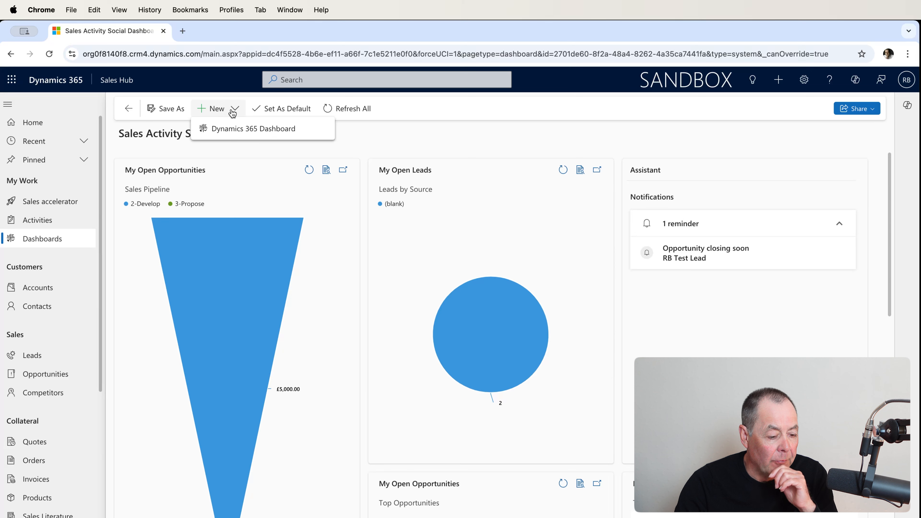
click(241, 135)
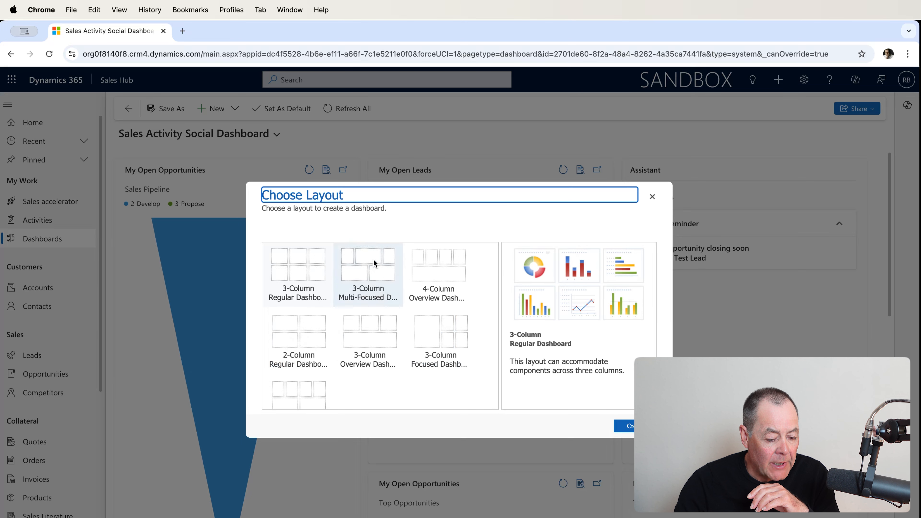
click(304, 339)
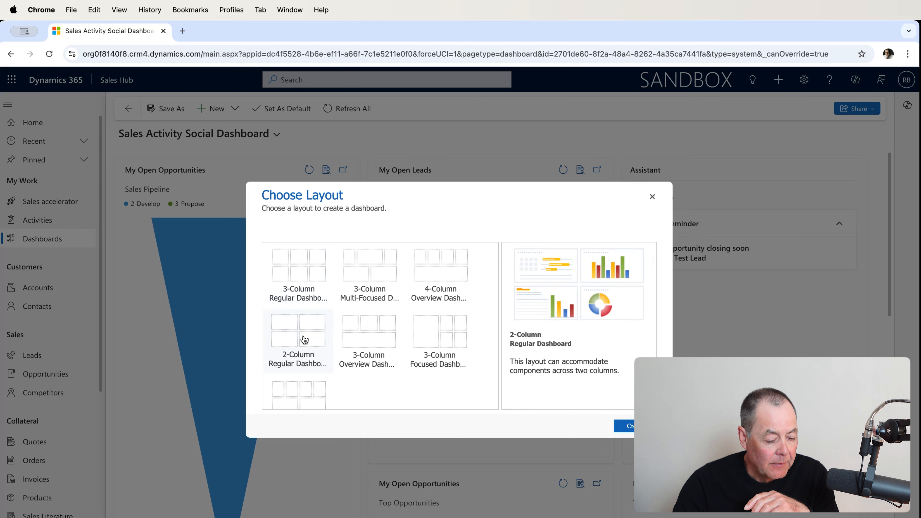
click(620, 426)
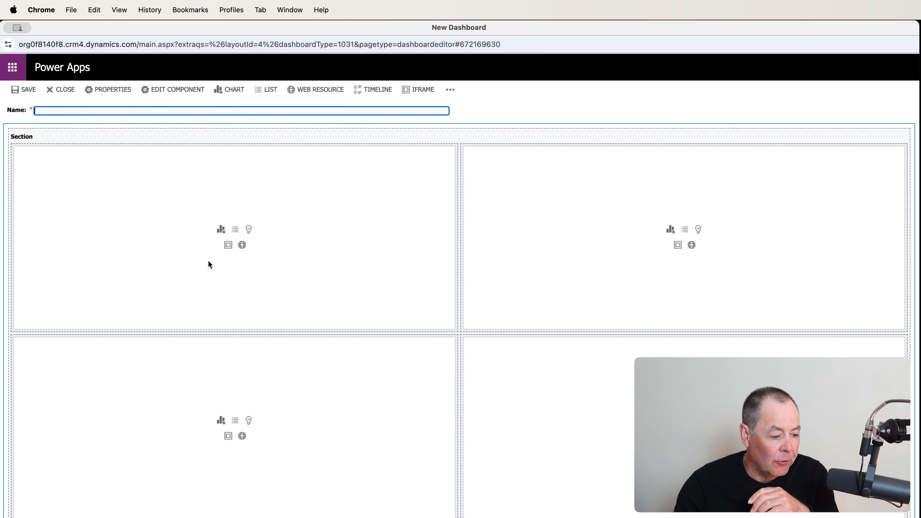
Name the dashboard with the autofilled owner's-first-name 'Test Lead Dashboard' suggestion.
click(126, 109)
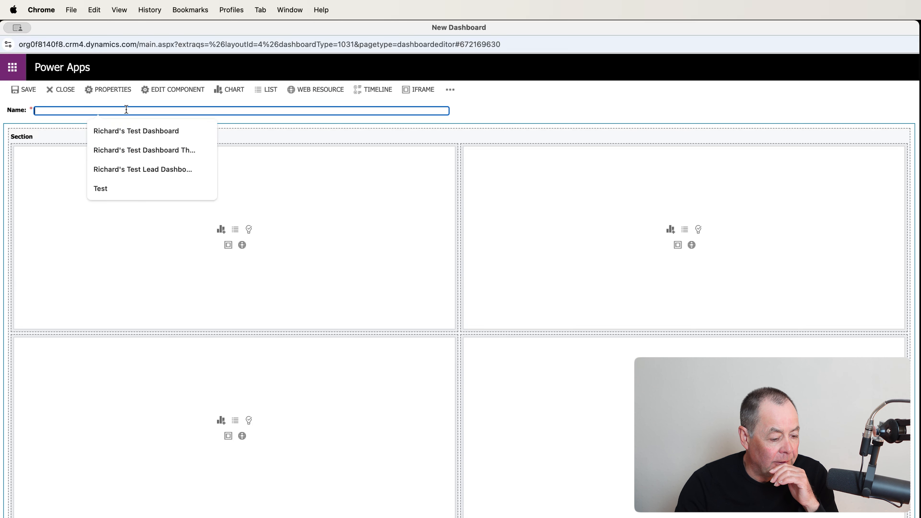
click(130, 166)
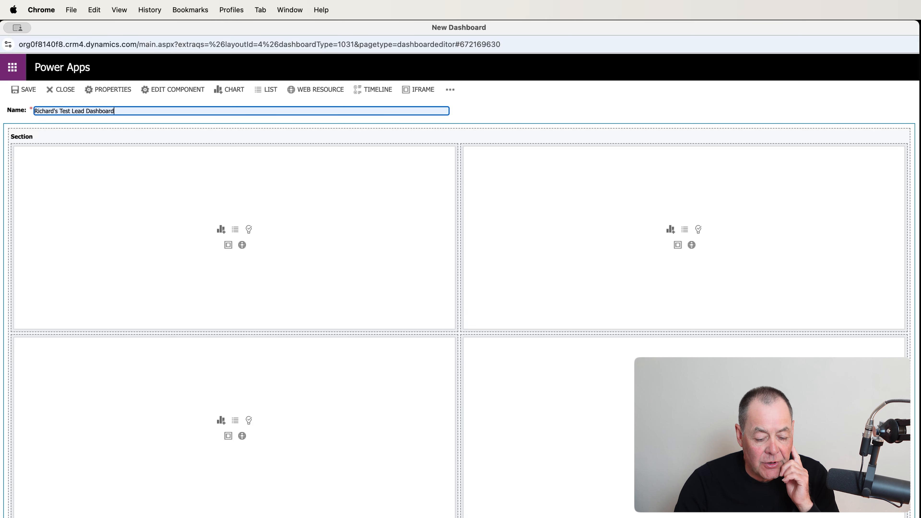
Add a Leads list showing the Open Leads view to the top-left cell.
click(236, 234)
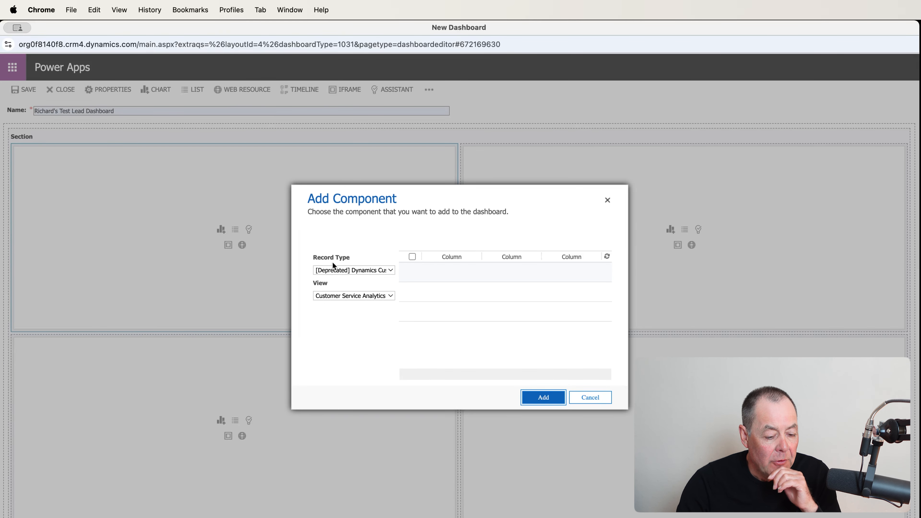
click(391, 270)
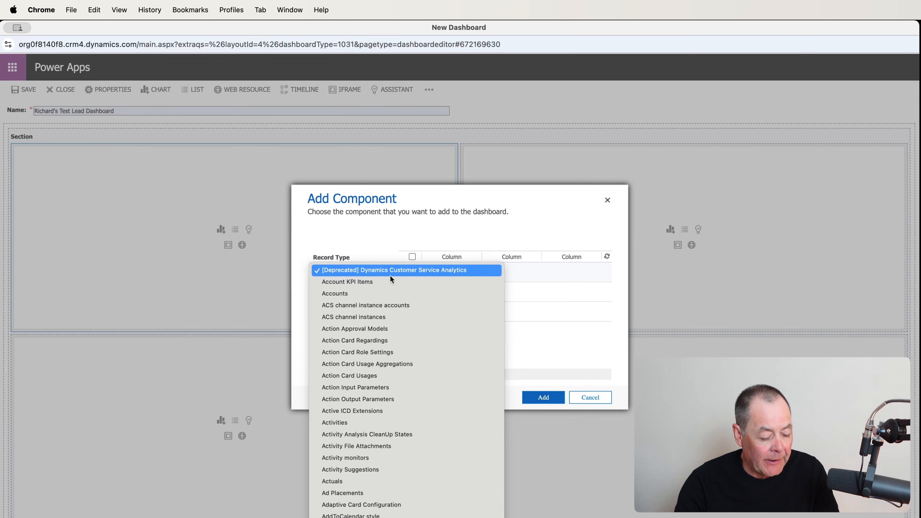
scroll(397, 319, down, 3)
scroll(399, 324, down, 10)
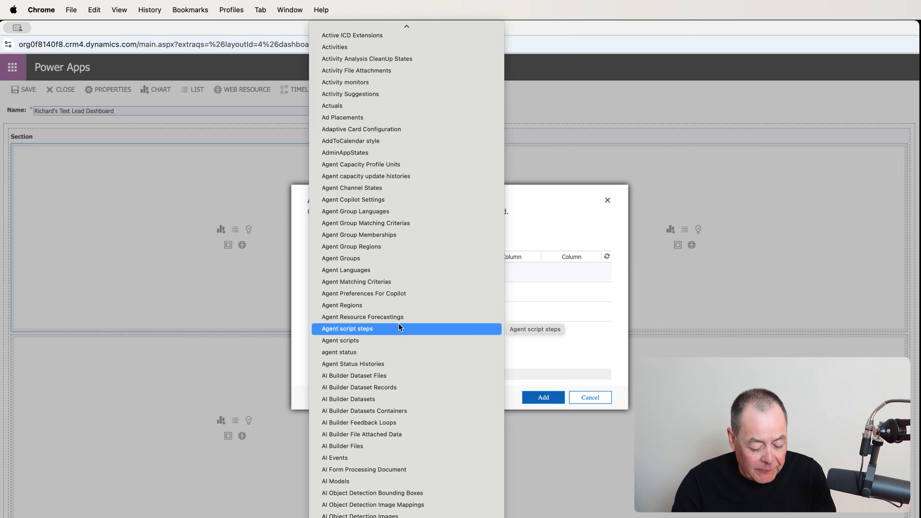
scroll(398, 323, down, 20)
scroll(399, 334, down, 5)
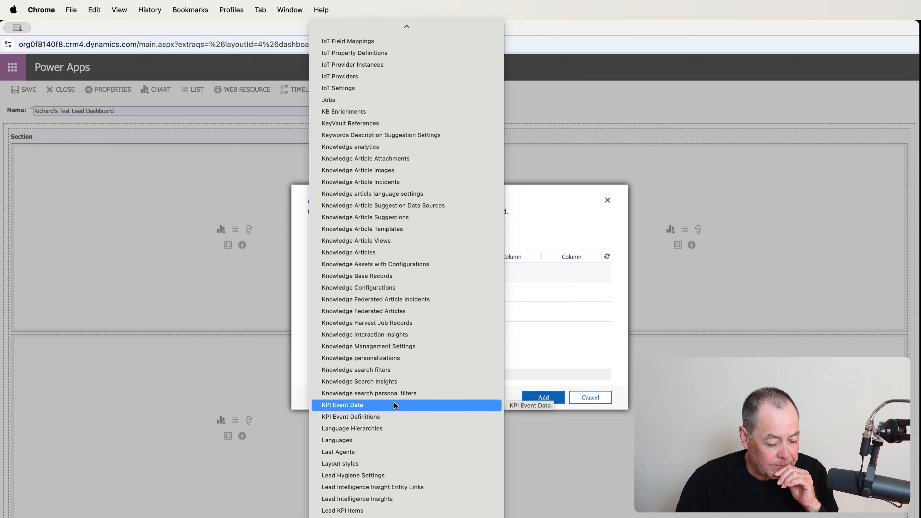
scroll(392, 422, down, 5)
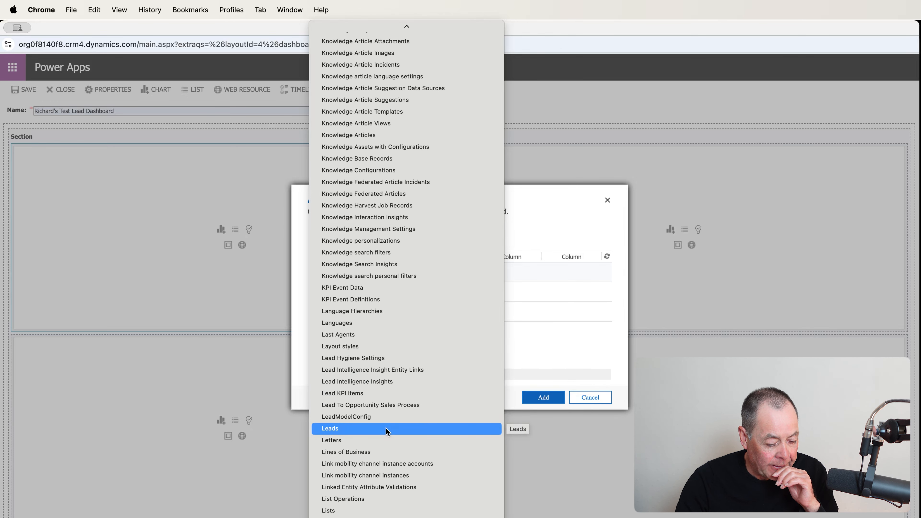
click(385, 428)
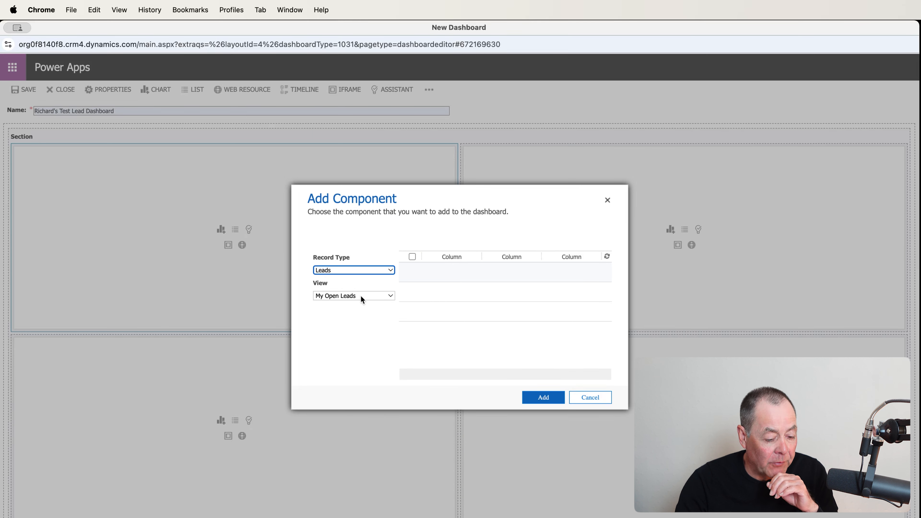
click(390, 295)
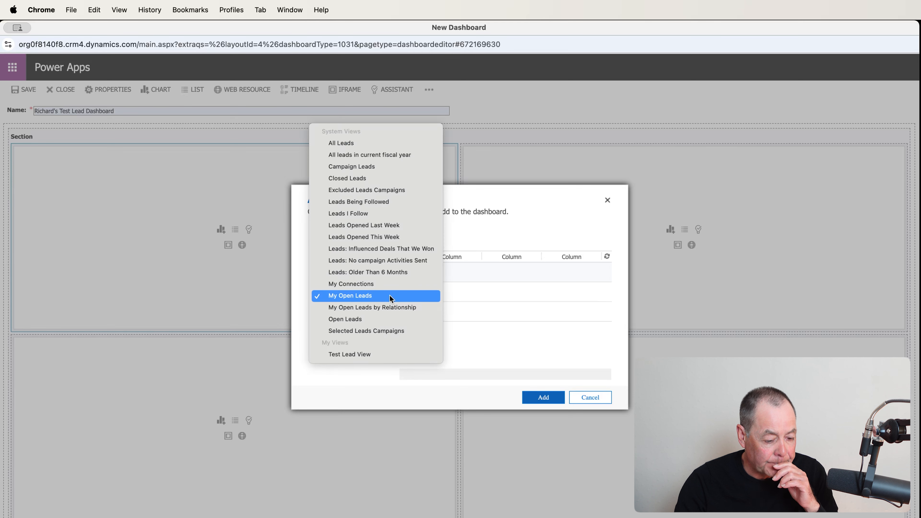
click(361, 321)
click(544, 397)
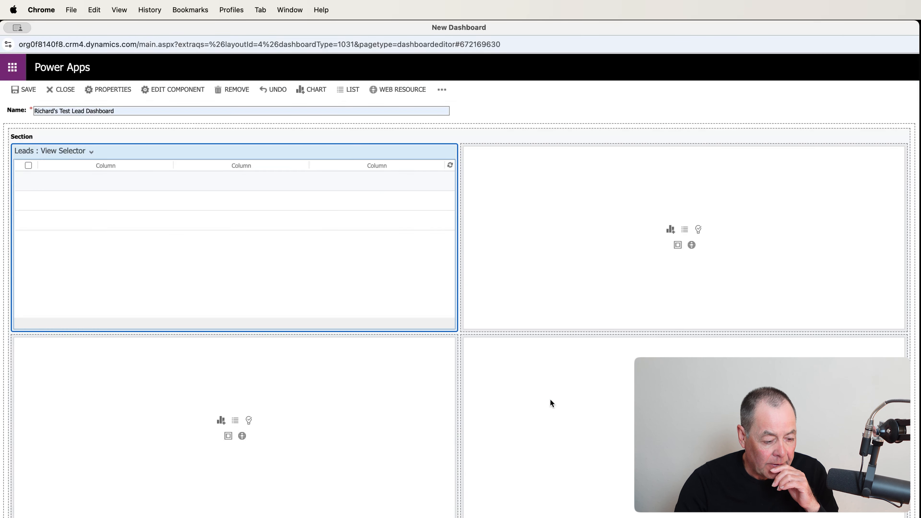
Add a Leads list showing the Closed Leads view to the lower-left cell.
click(236, 421)
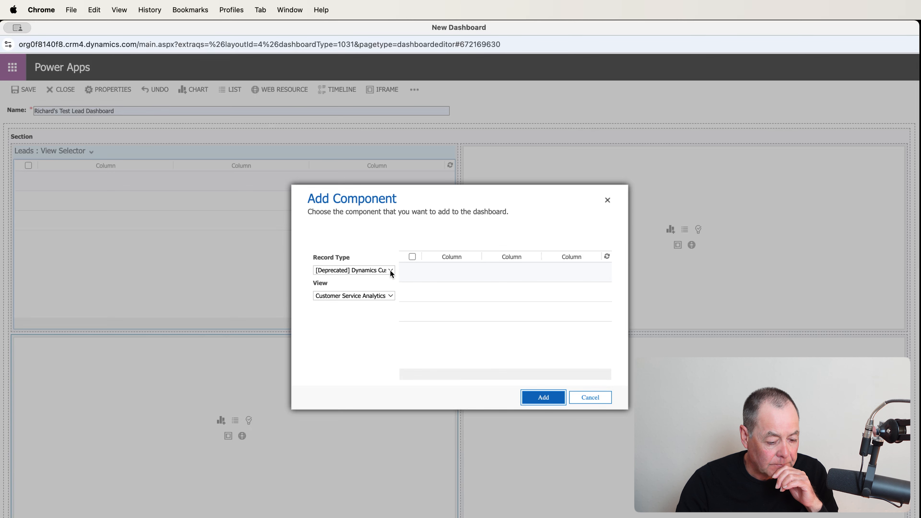
click(390, 271)
scroll(395, 281, down, 15)
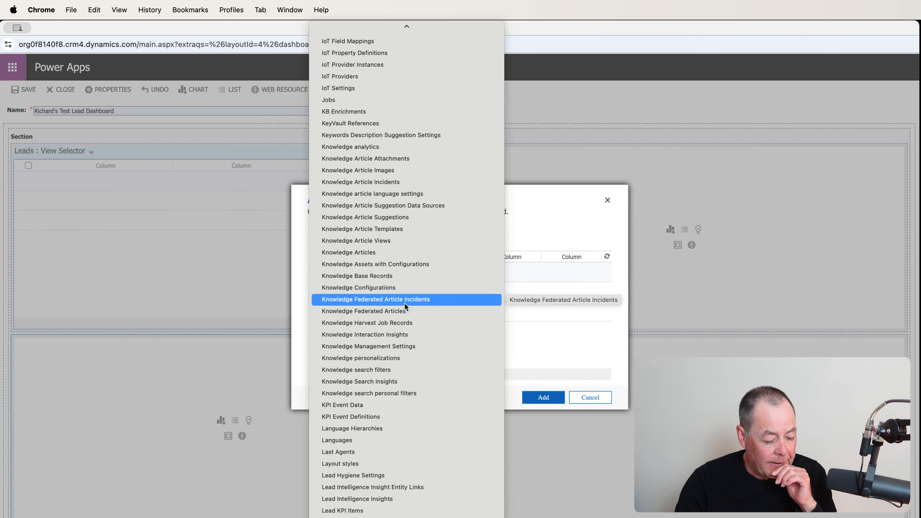
scroll(389, 426, down, 5)
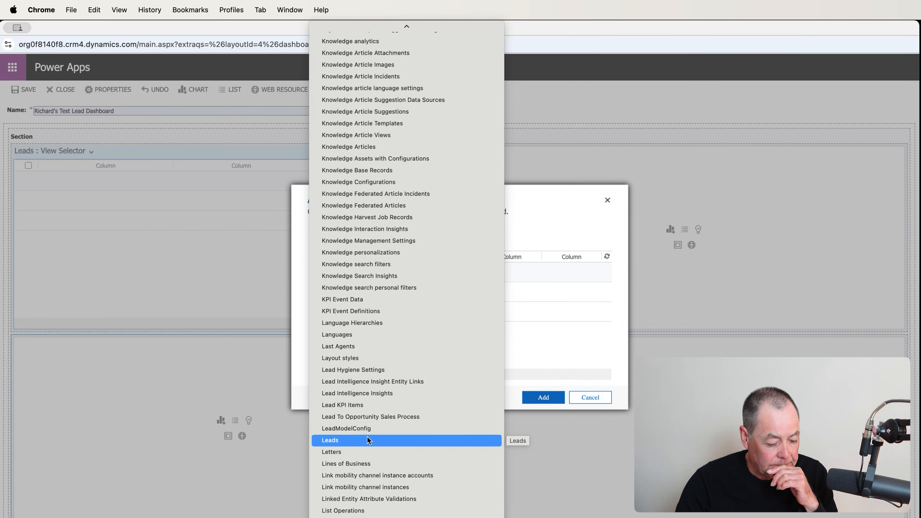
click(367, 437)
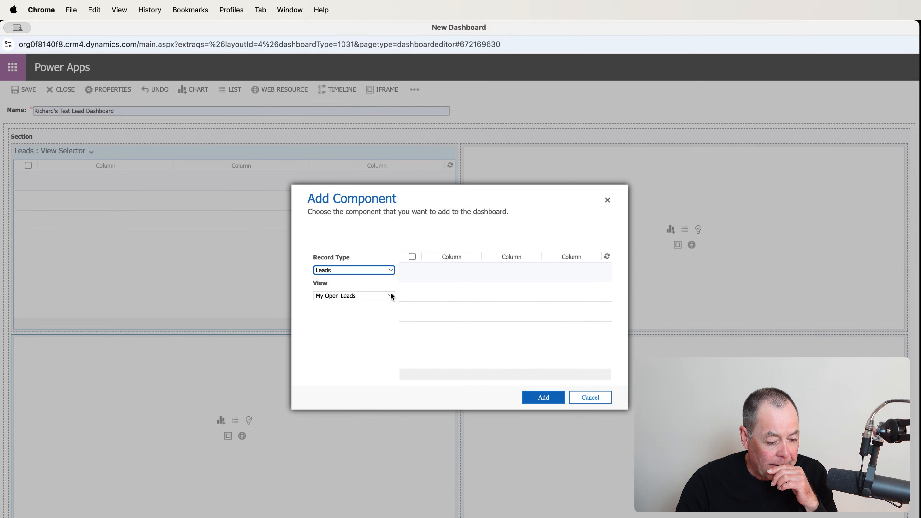
click(391, 294)
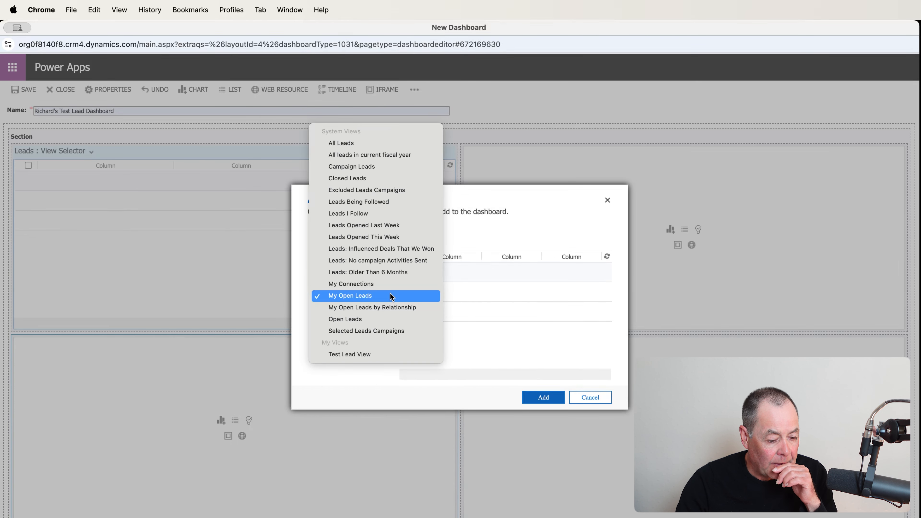
click(368, 181)
click(543, 398)
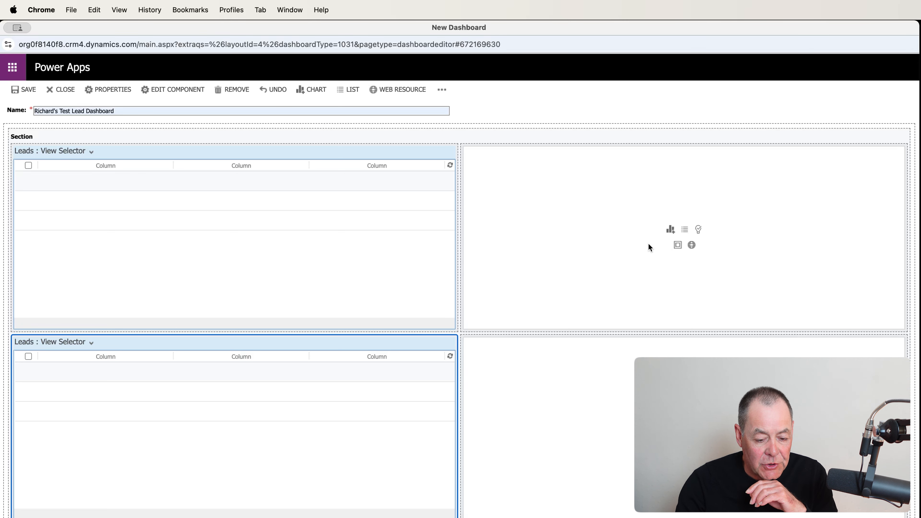
Add the custom status-reason bar chart of Lead records, based on All Leads, to the top-right cell.
click(670, 230)
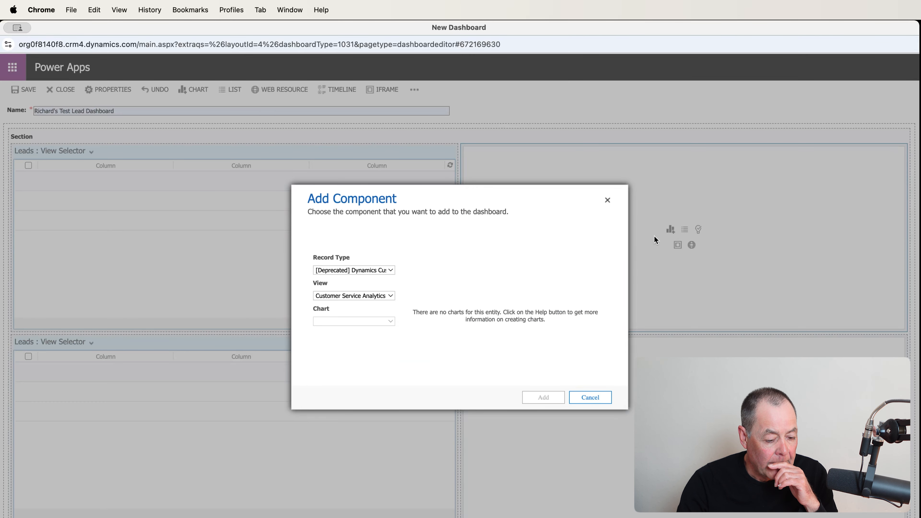
click(390, 269)
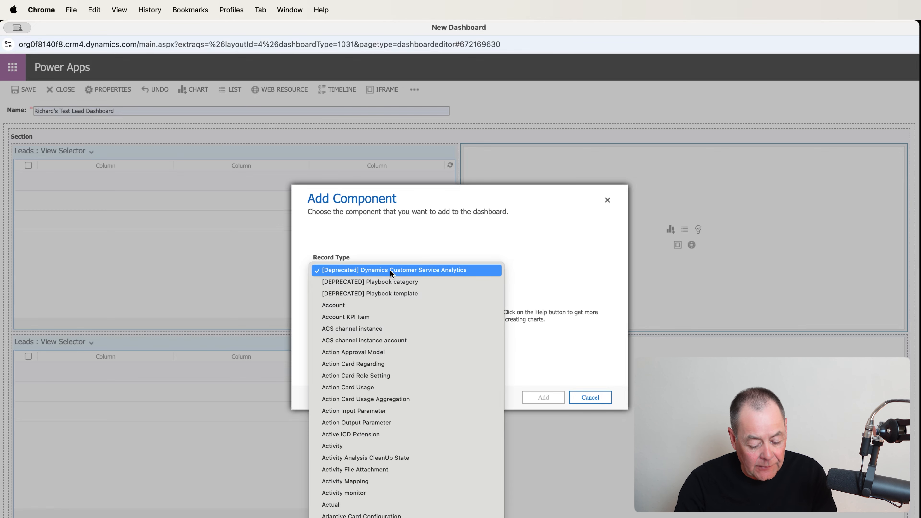
scroll(409, 303, down, 20)
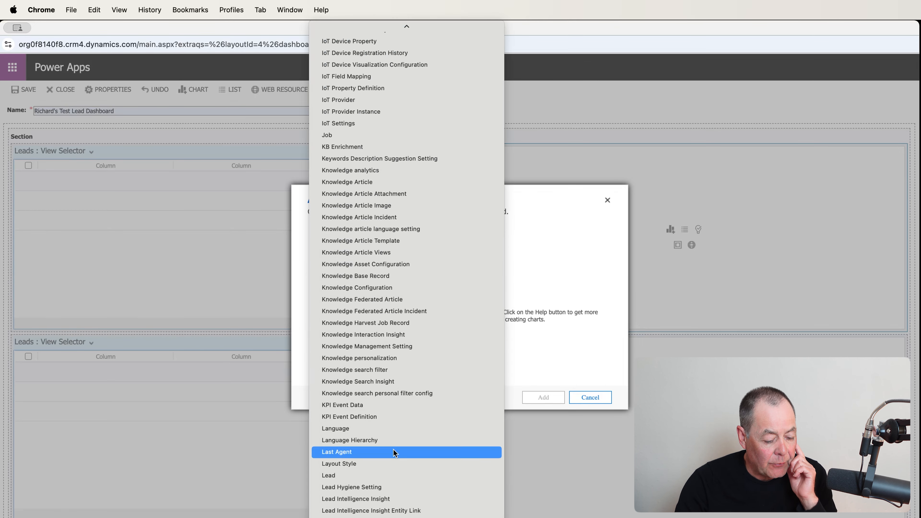
click(392, 468)
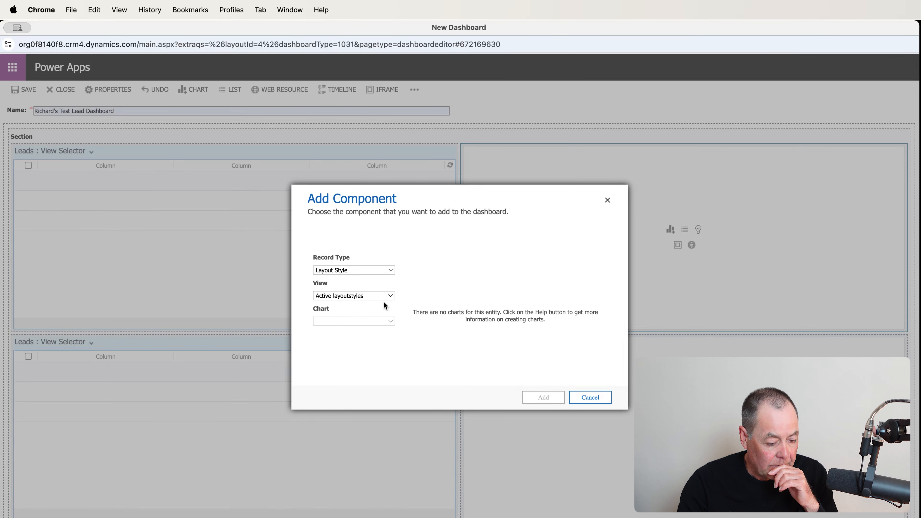
click(389, 272)
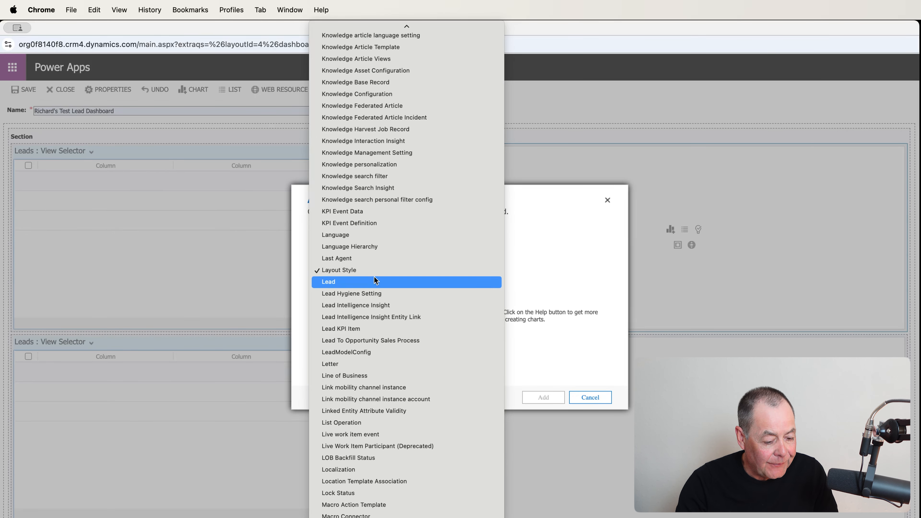
click(367, 281)
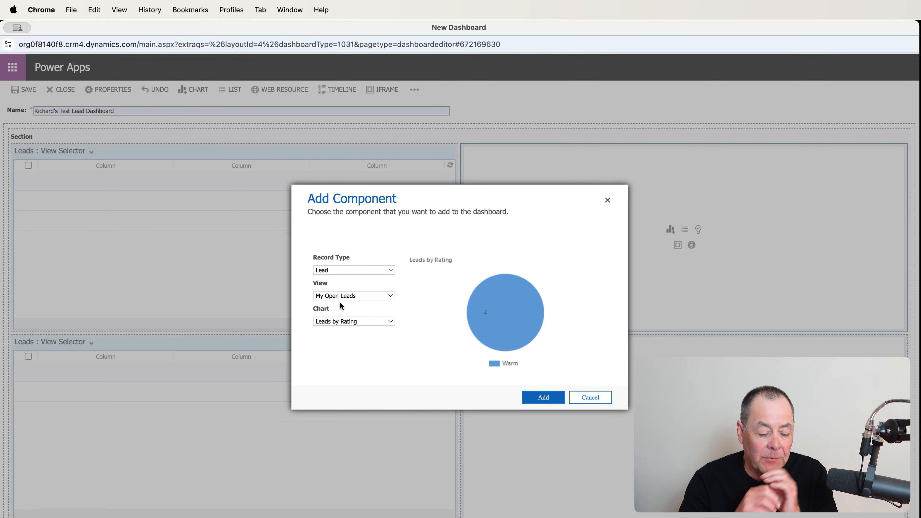
click(389, 295)
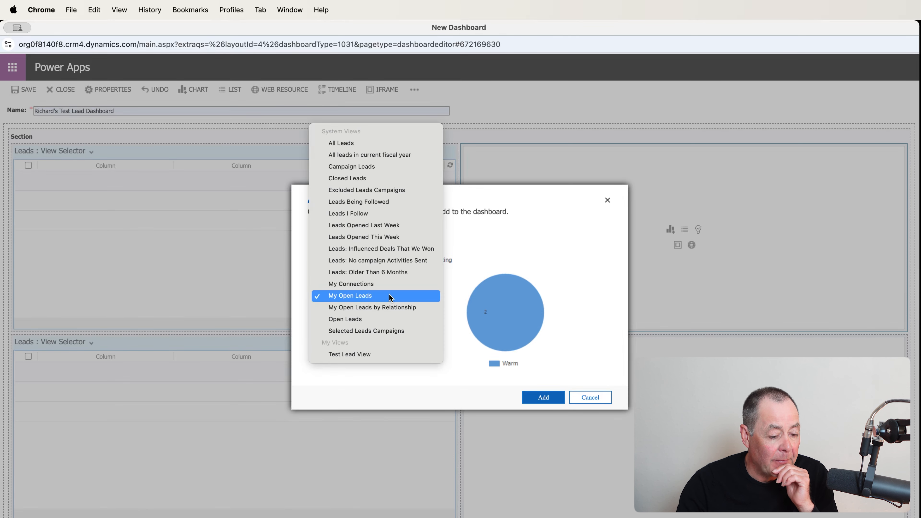
click(373, 143)
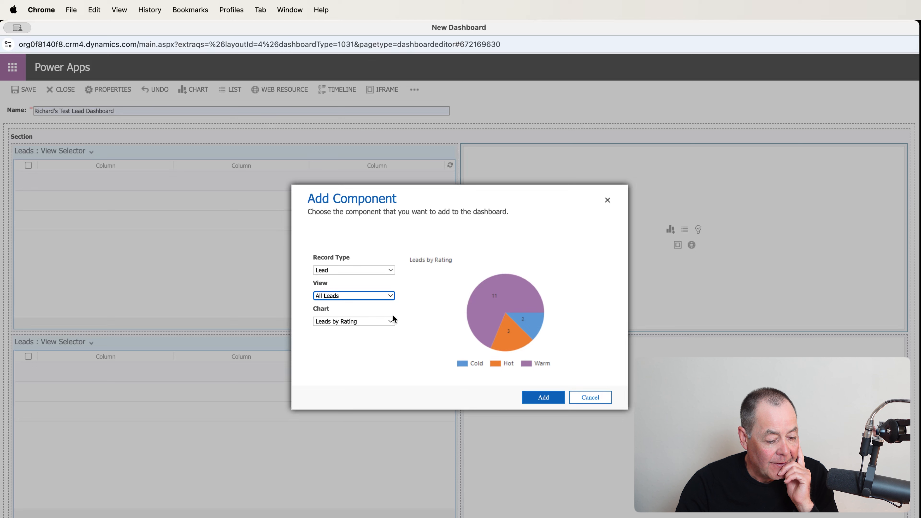
click(390, 321)
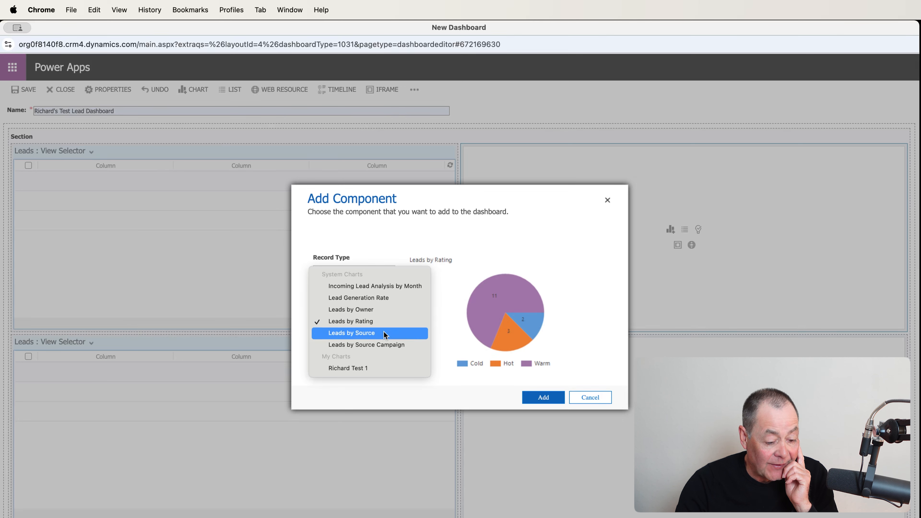
click(382, 367)
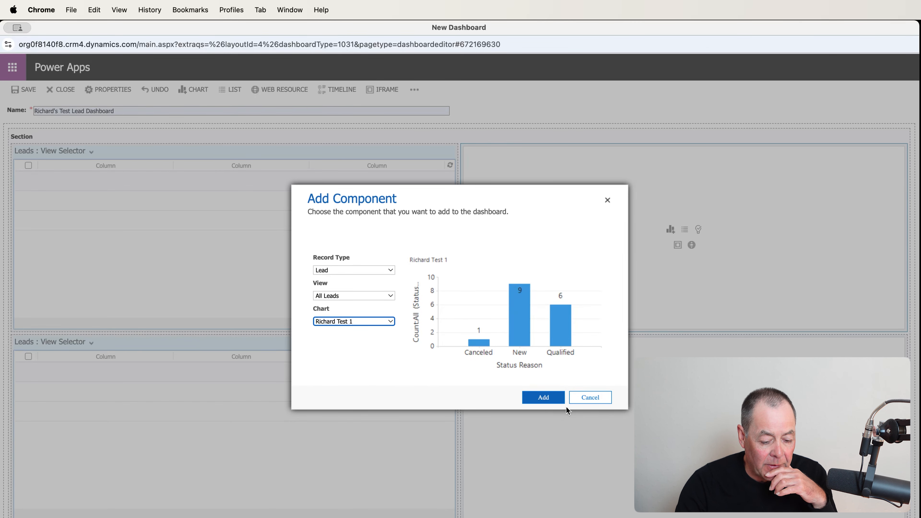
click(544, 399)
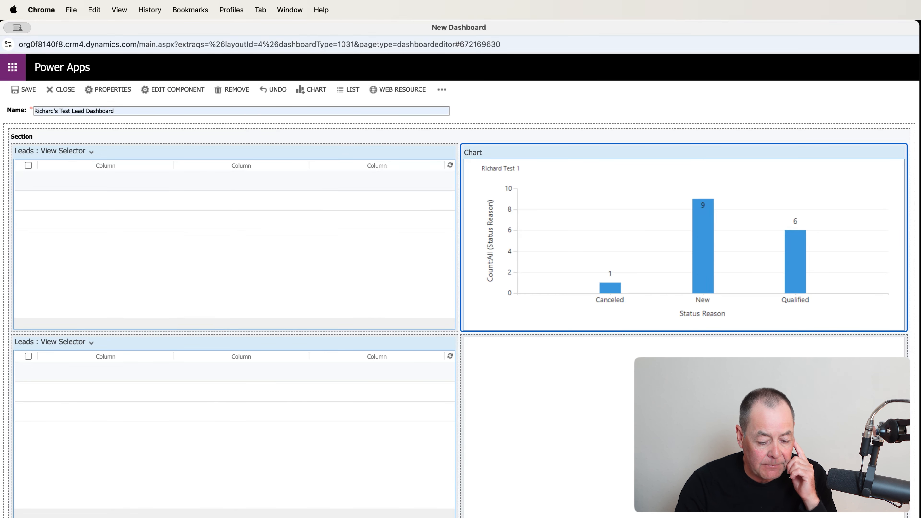
Add a Lead chart using the All Leads view and Leads by Source chart to the lower-right cell.
click(675, 424)
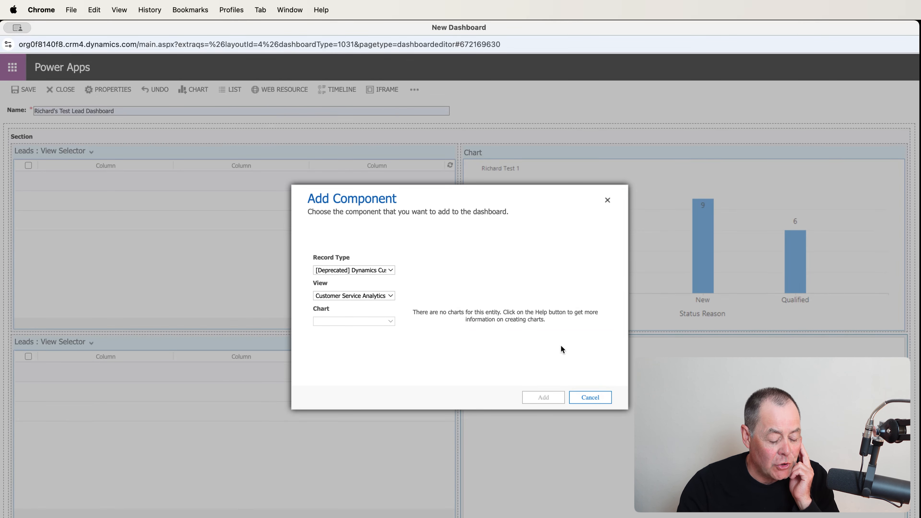
click(391, 270)
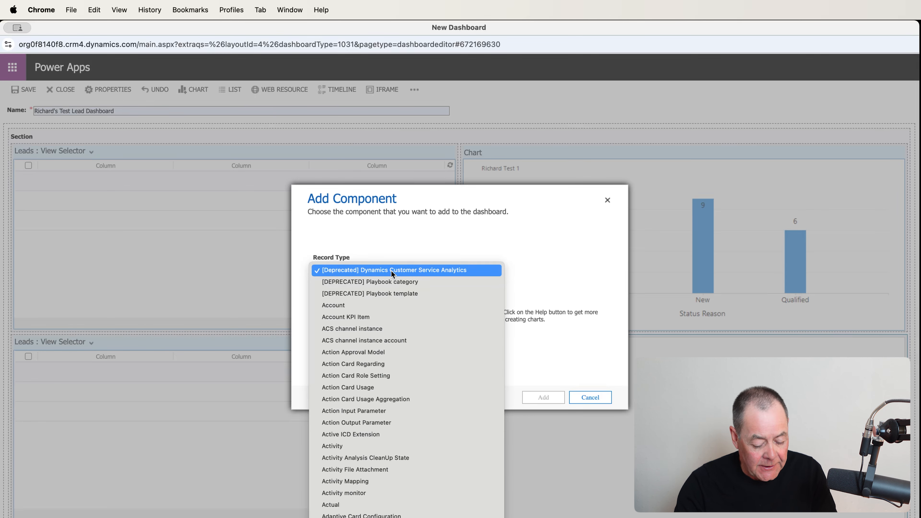
scroll(391, 270, down, 15)
scroll(420, 324, down, 3)
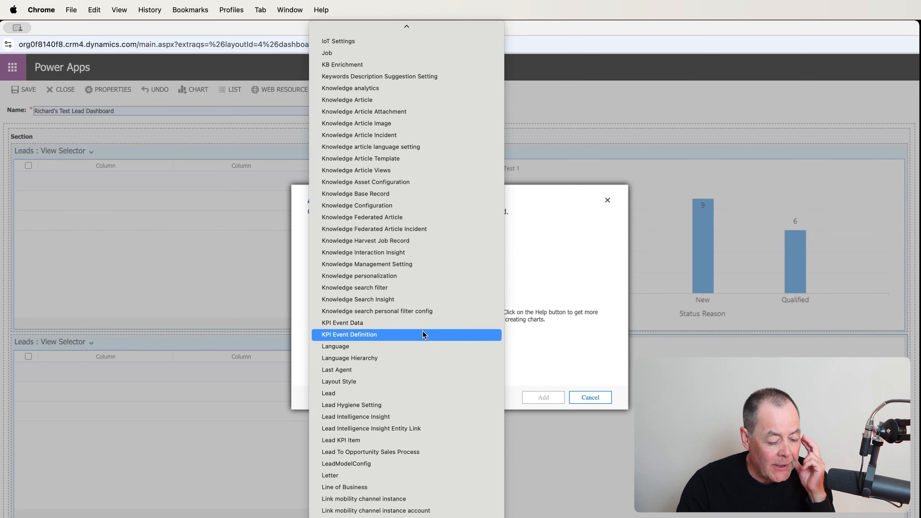
click(363, 394)
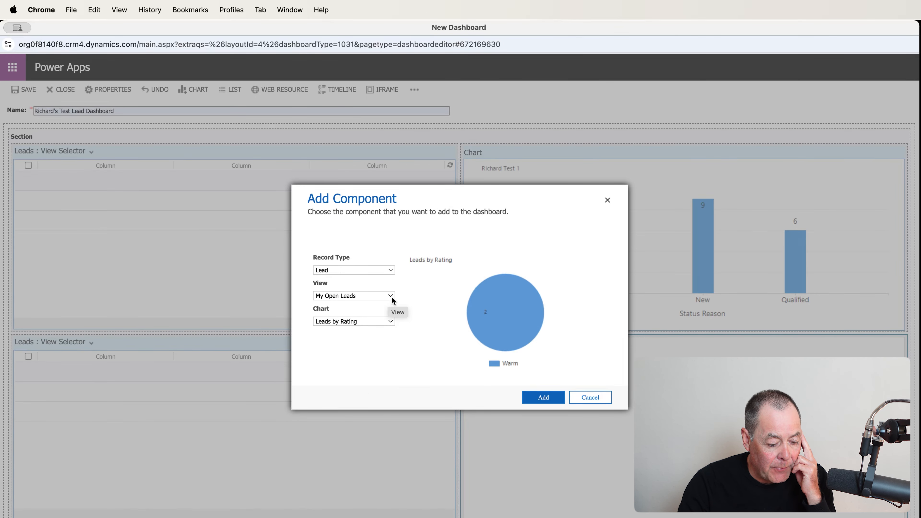
click(391, 296)
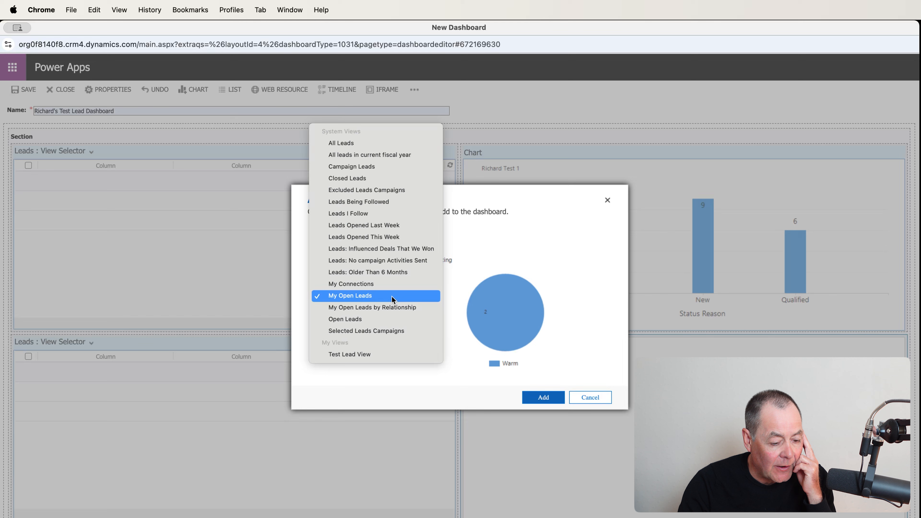
click(374, 146)
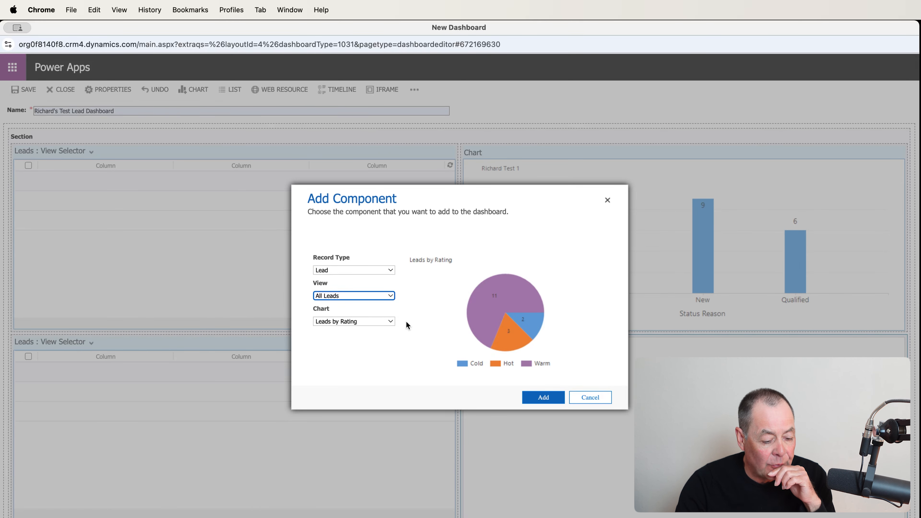
click(390, 321)
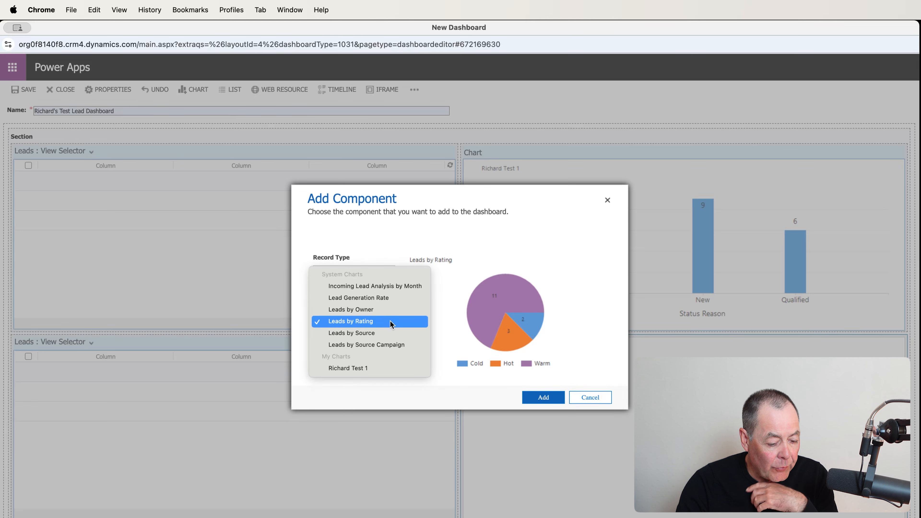
click(386, 333)
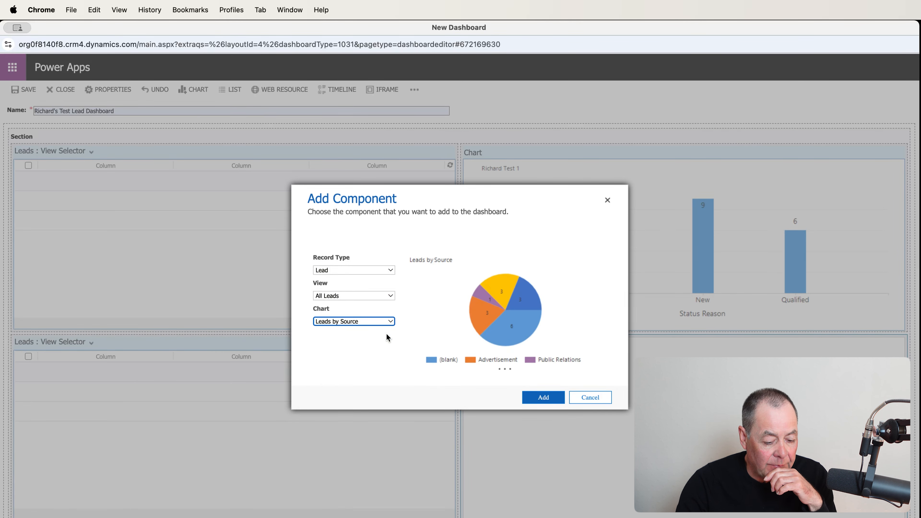
click(546, 399)
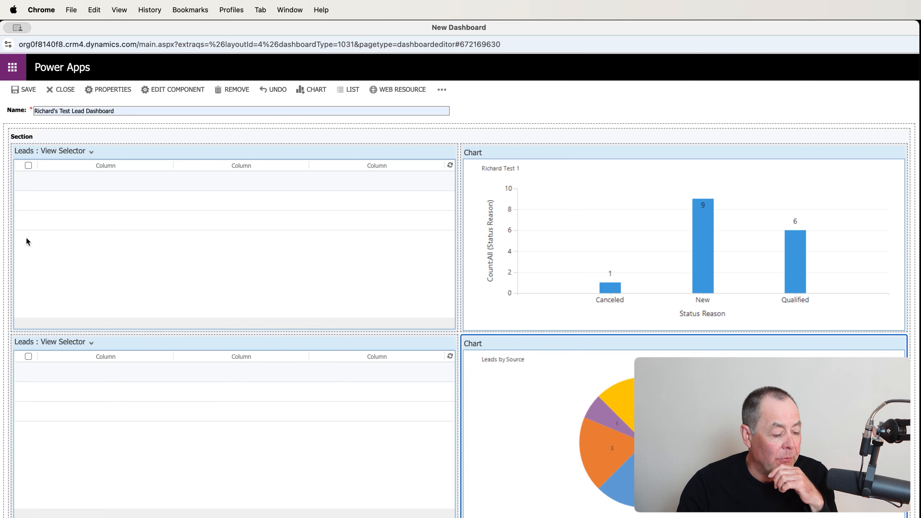
Save and close the dashboard editor, then scroll through the new dashboard's lists and charts.
click(30, 90)
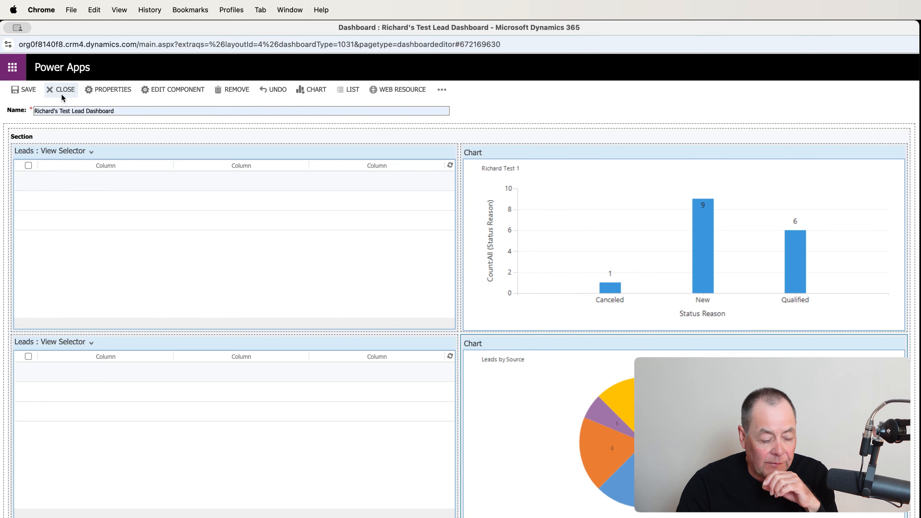
click(67, 91)
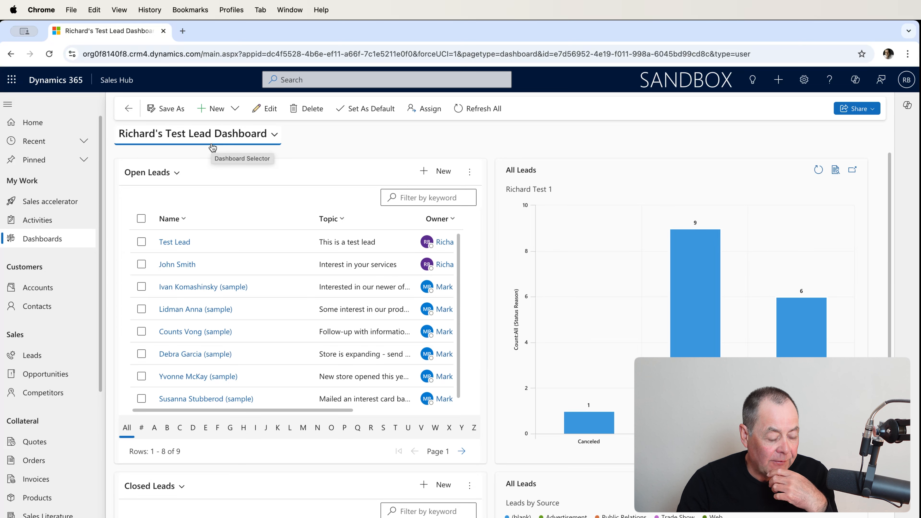
scroll(324, 223, down, 2)
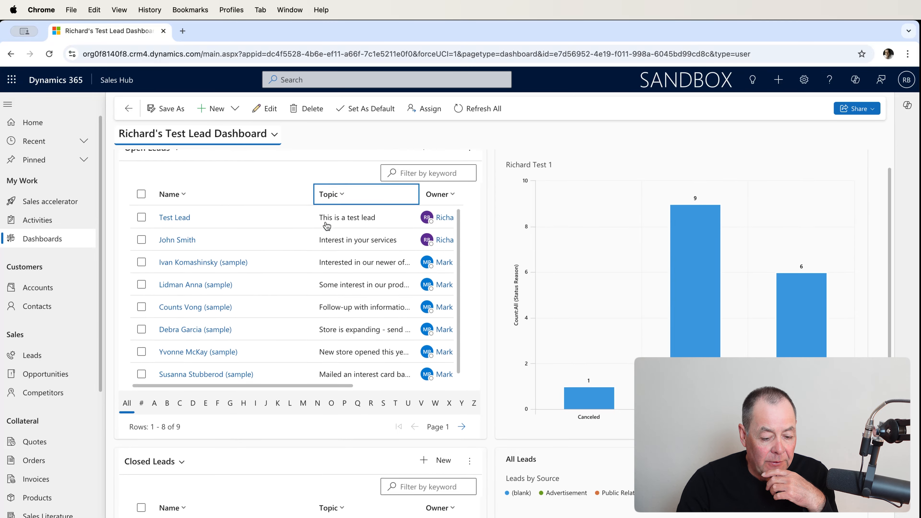
scroll(385, 264, down, 3)
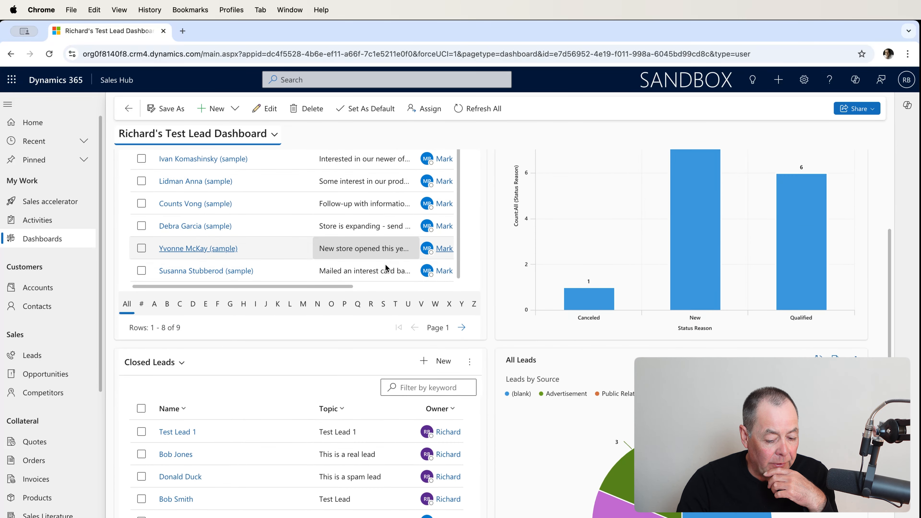
scroll(385, 264, down, 1)
scroll(385, 264, up, 3)
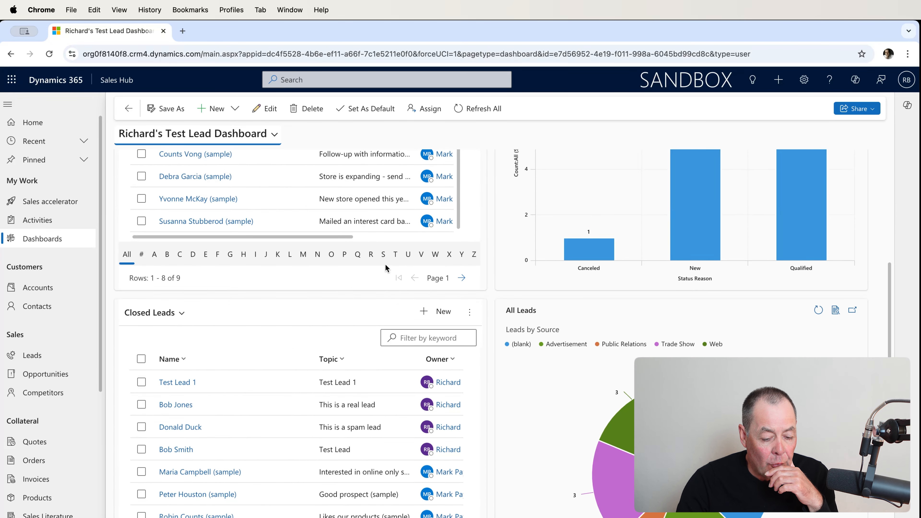
scroll(386, 264, up, 3)
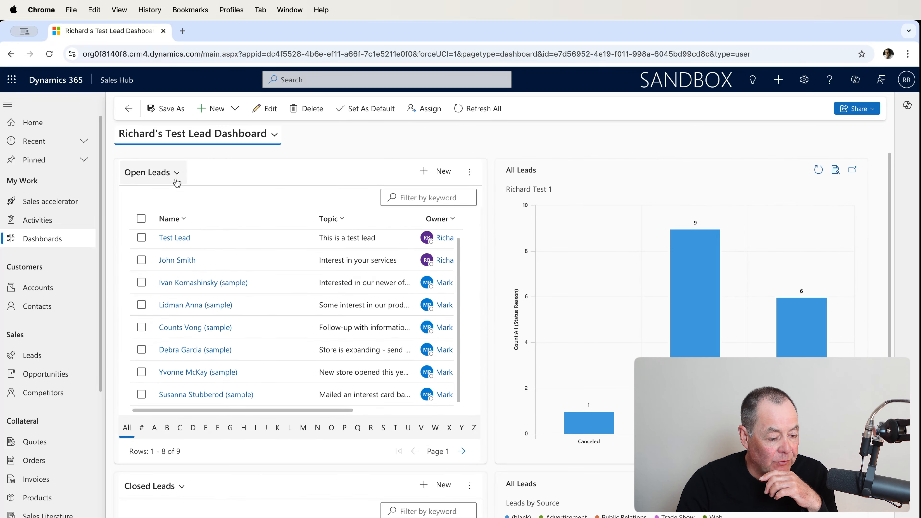
scroll(188, 217, down, 3)
scroll(205, 259, down, 1)
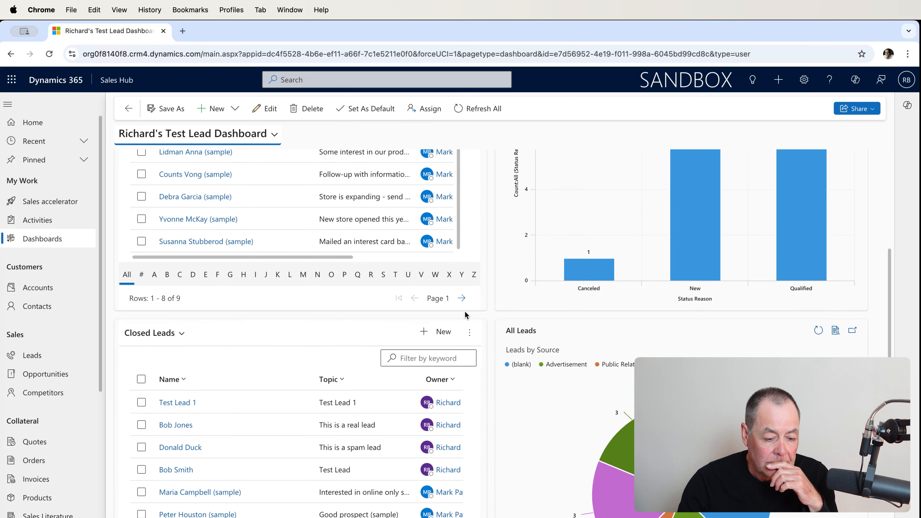
scroll(473, 324, up, 3)
scroll(475, 324, up, 1)
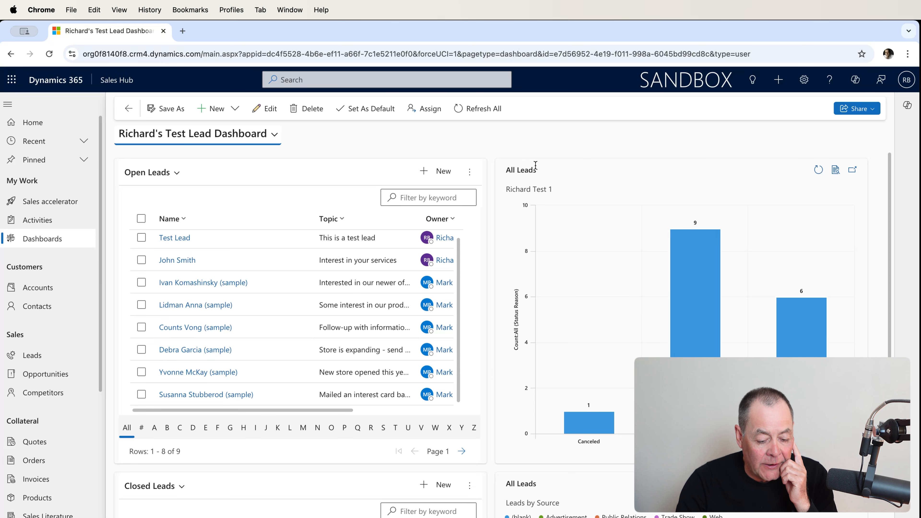
Review the lower dashboard area, then open the dashboard selector and dismiss it.
mouse_move(688, 280)
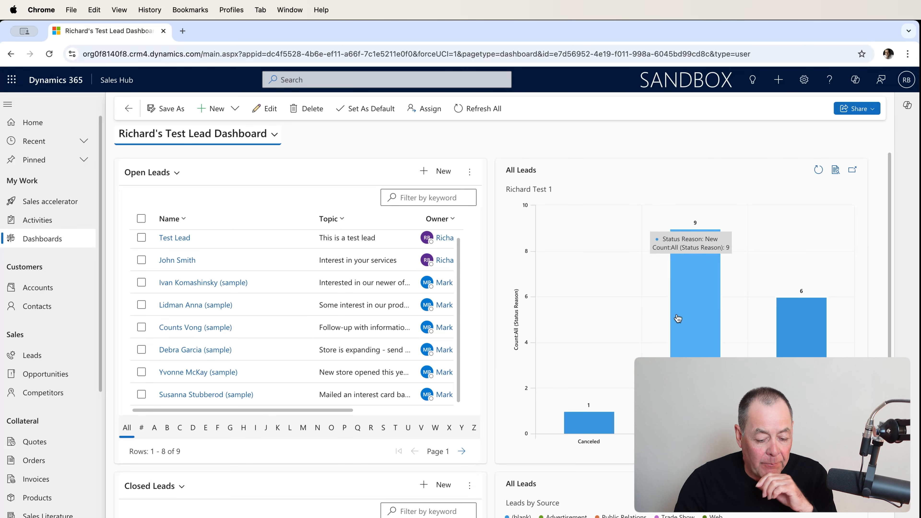
scroll(687, 344, down, 4)
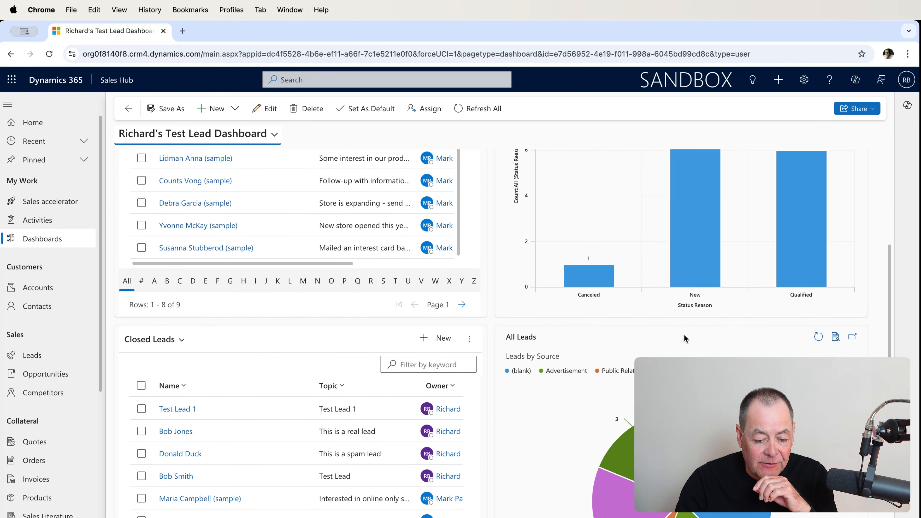
scroll(687, 326, down, 3)
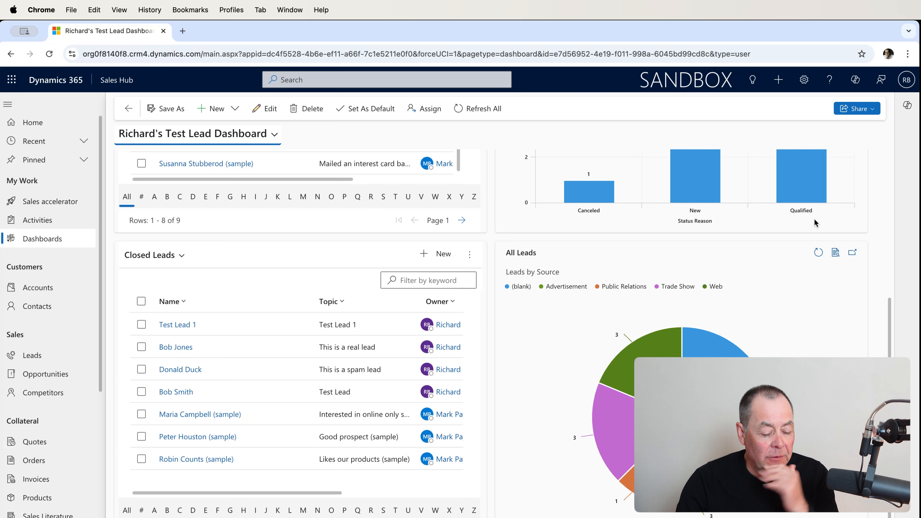
click(268, 142)
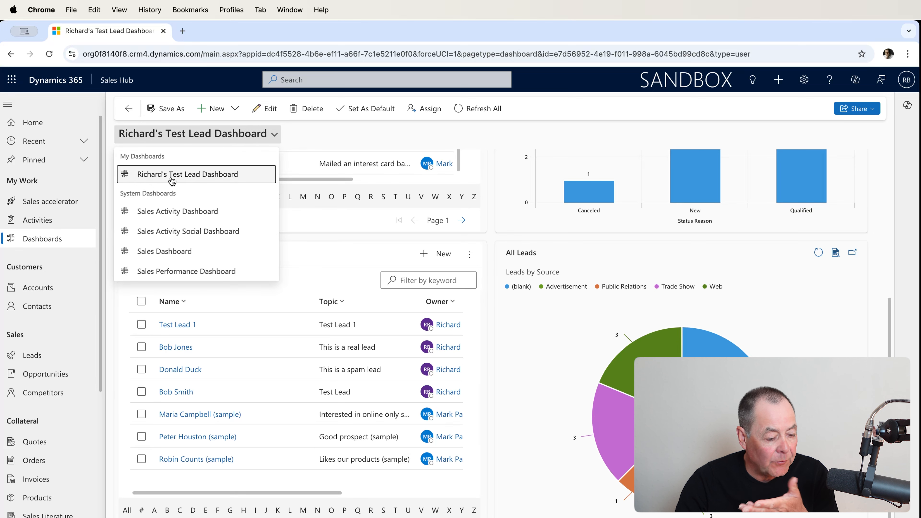
click(571, 114)
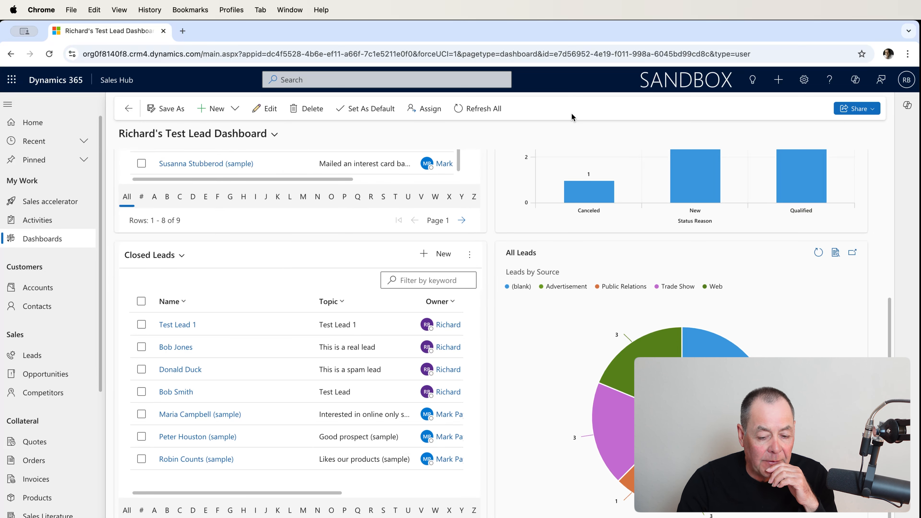